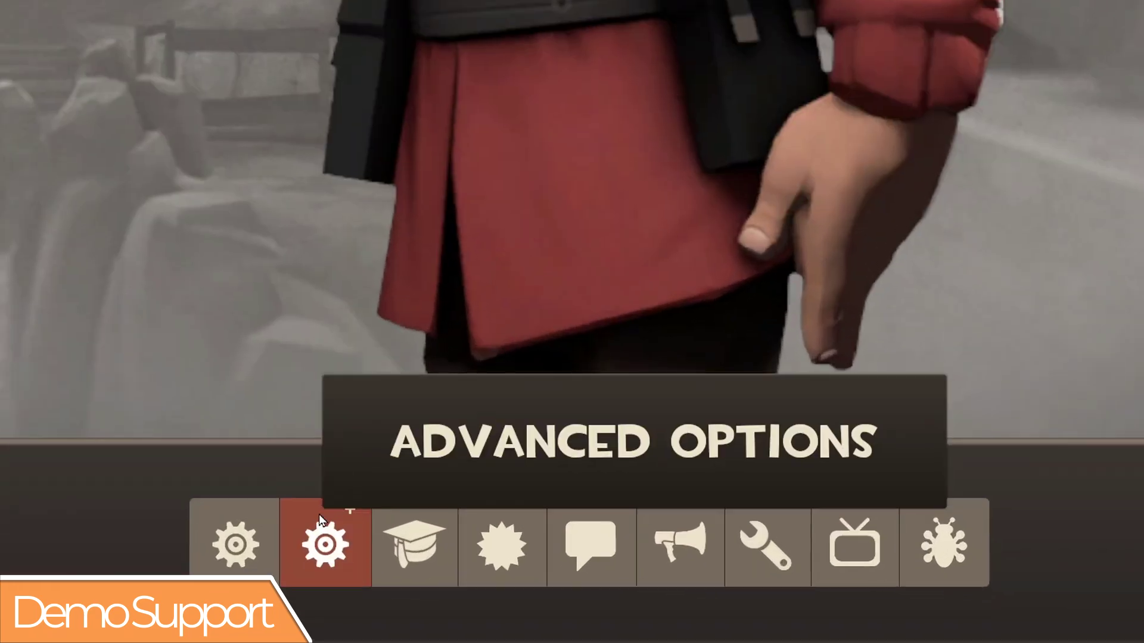
Step: Open Advanced Options and scroll to the Demo Support section showing recording mode Manual
click(322, 521)
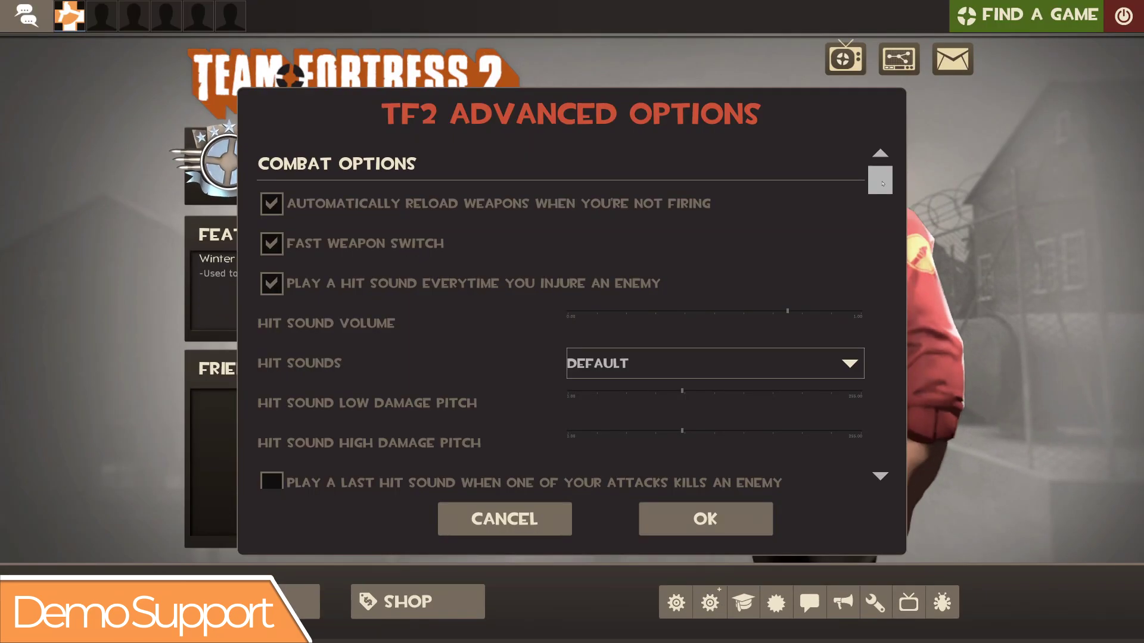
drag(882, 186, 883, 437)
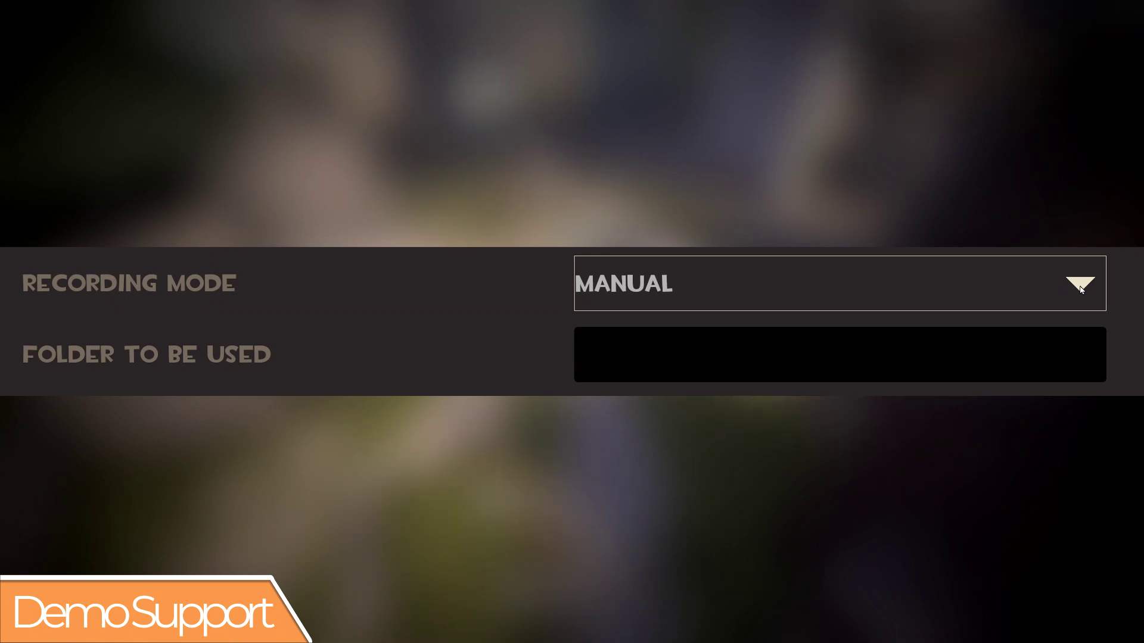
Step: Set Recording Mode to Auto-Record Tournament Matches with folder DEMOS, then open the game folder
click(1081, 289)
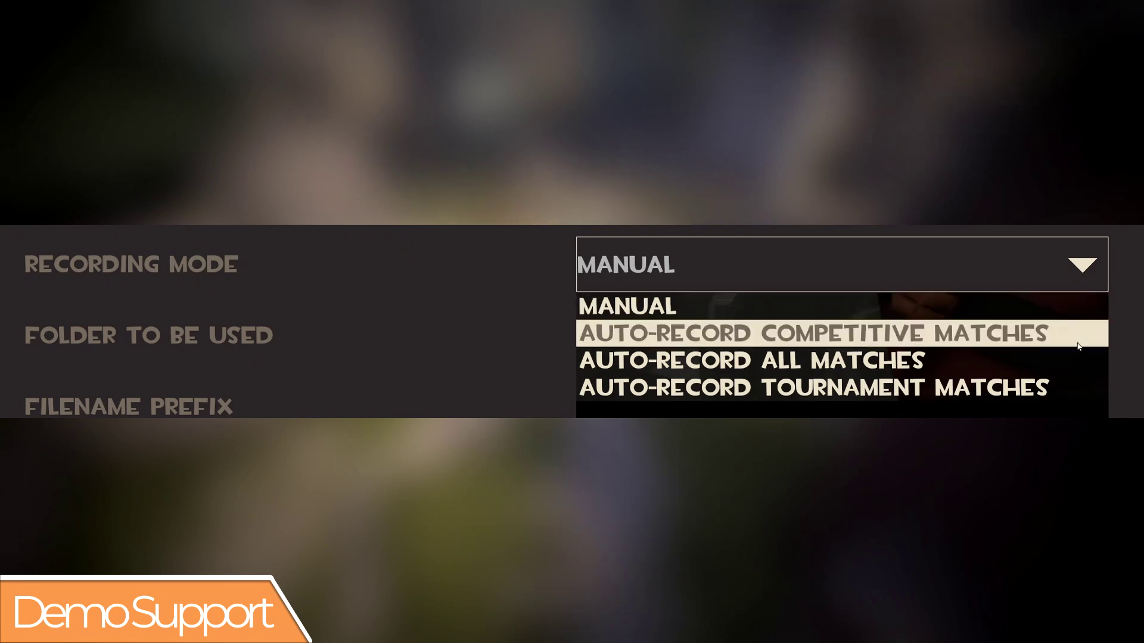
click(1071, 383)
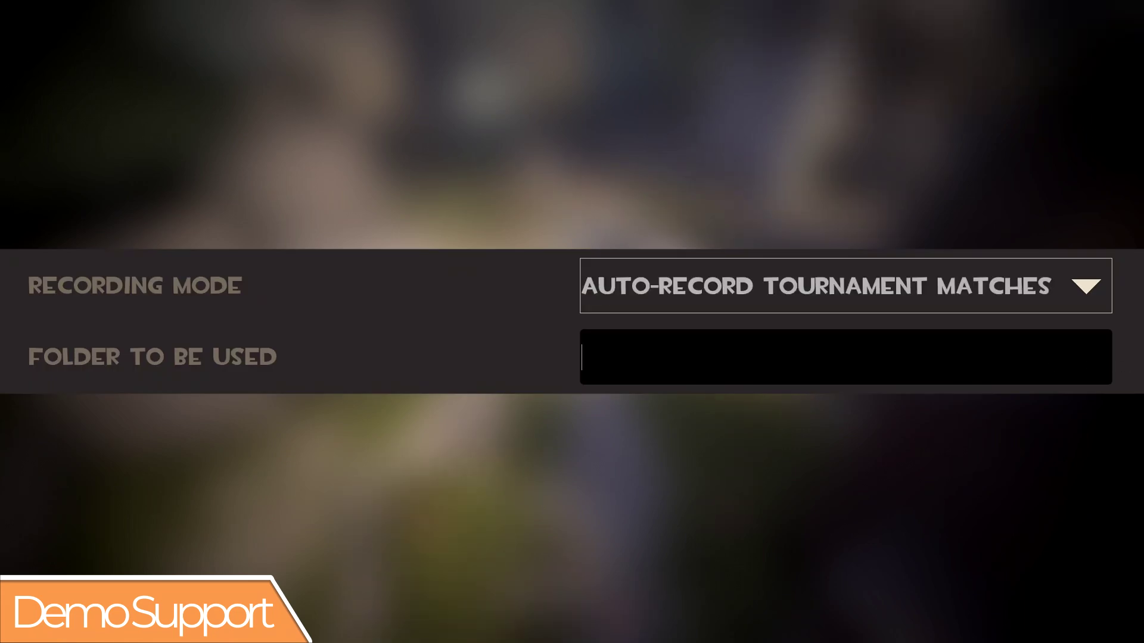
text(DEMOS)
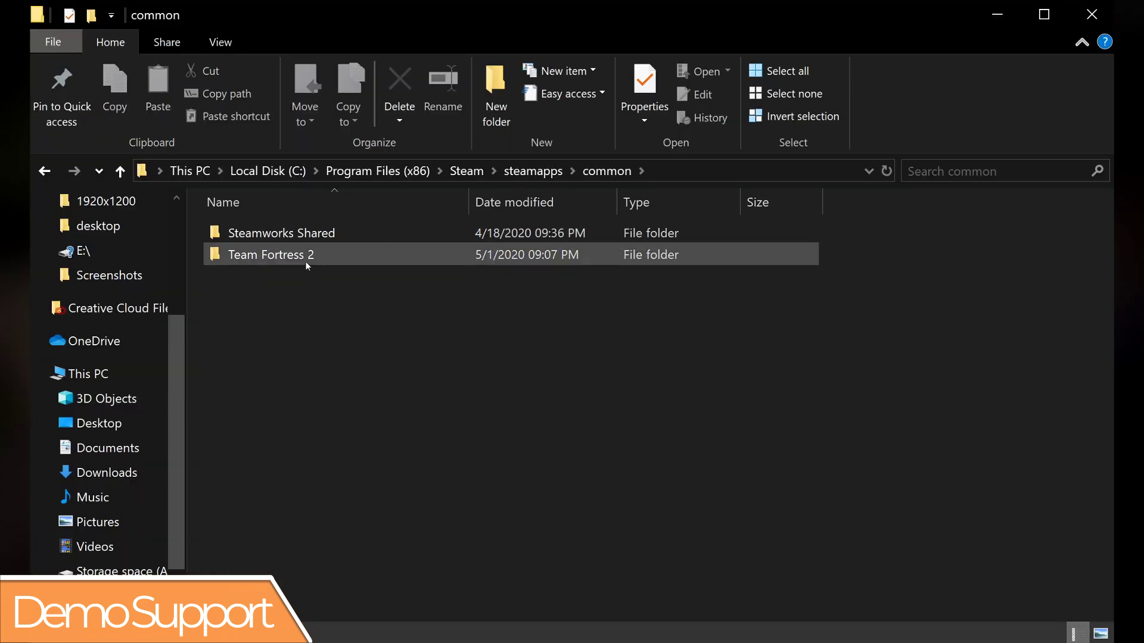
double_click(305, 261)
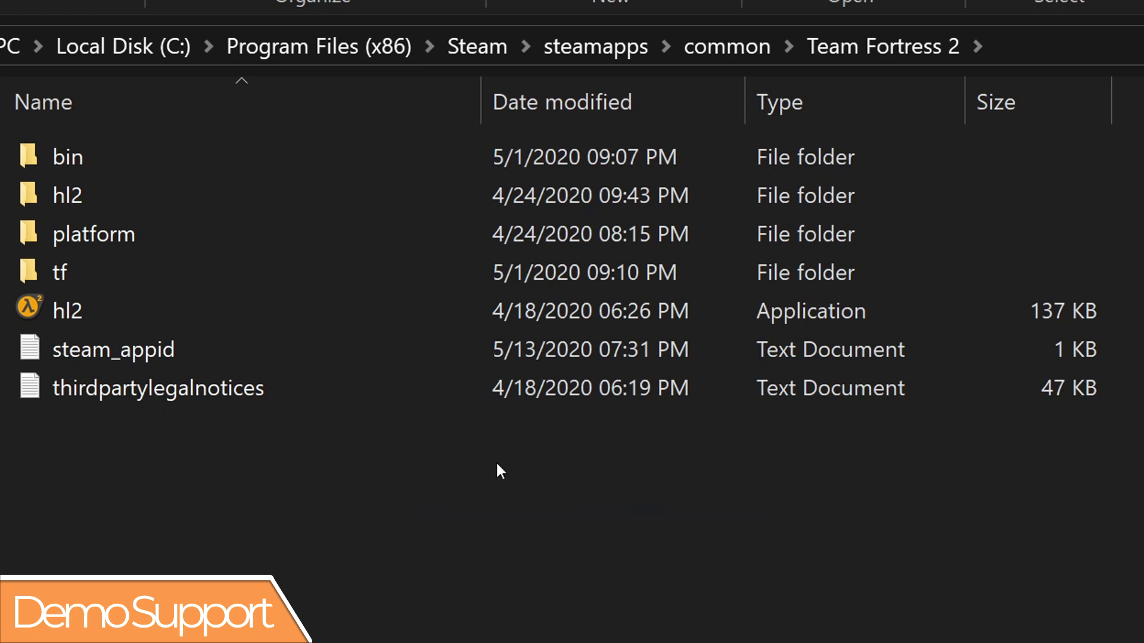
Step: Open the tf folder inside Steam\steamapps\common\Team Fortress 2
double_click(135, 274)
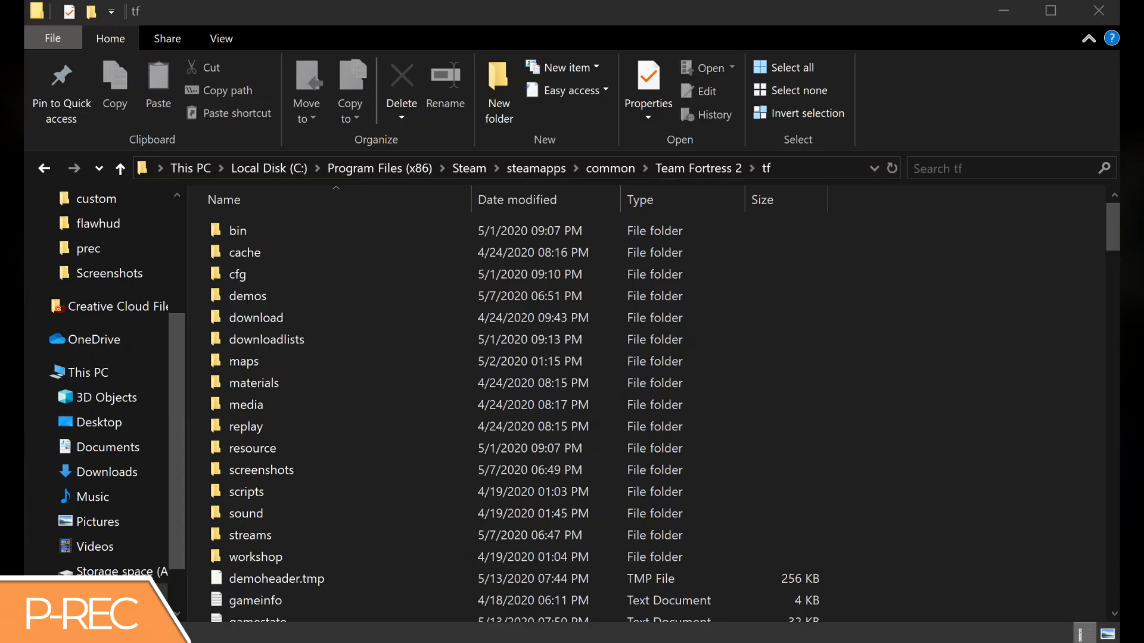
Step: Create a new folder named custom inside tf and open it
right_click(933, 312)
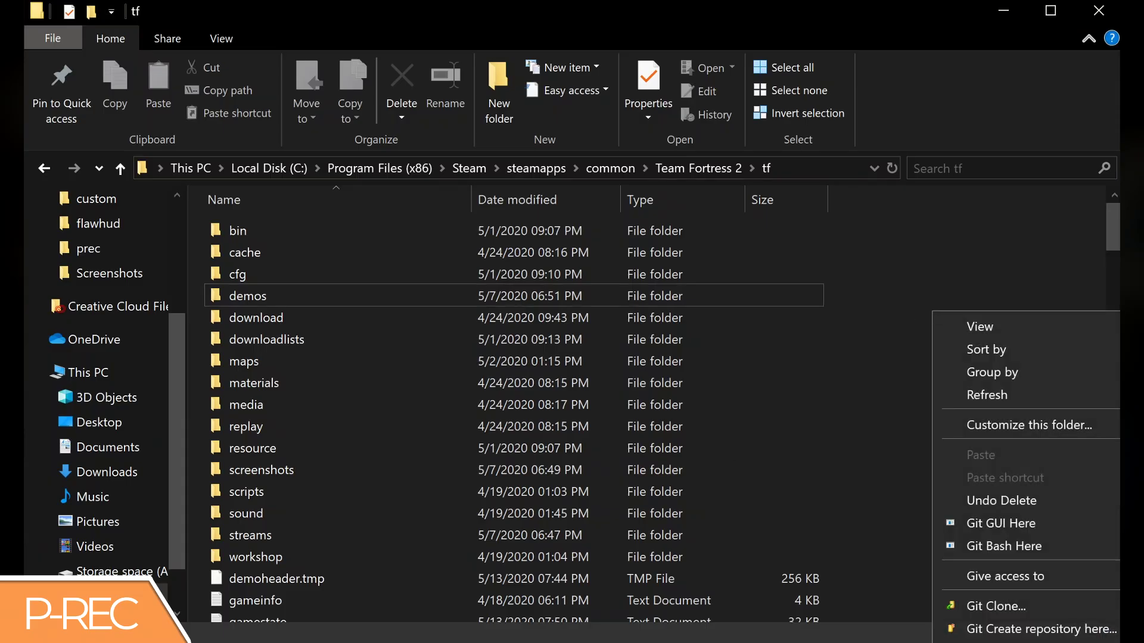
key(ctrl+shift+n)
text(custom)
key(Return)
key(Return)
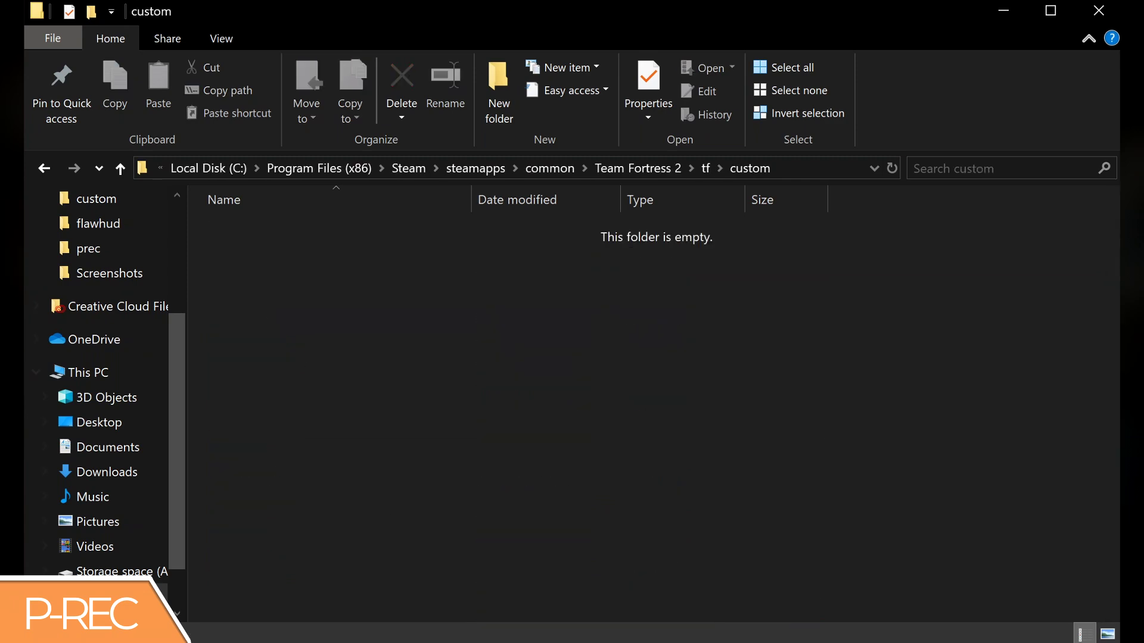
Step: Copy the prec folder and prec readme from the PREC2.0.5 archive into custom
click(485, 438)
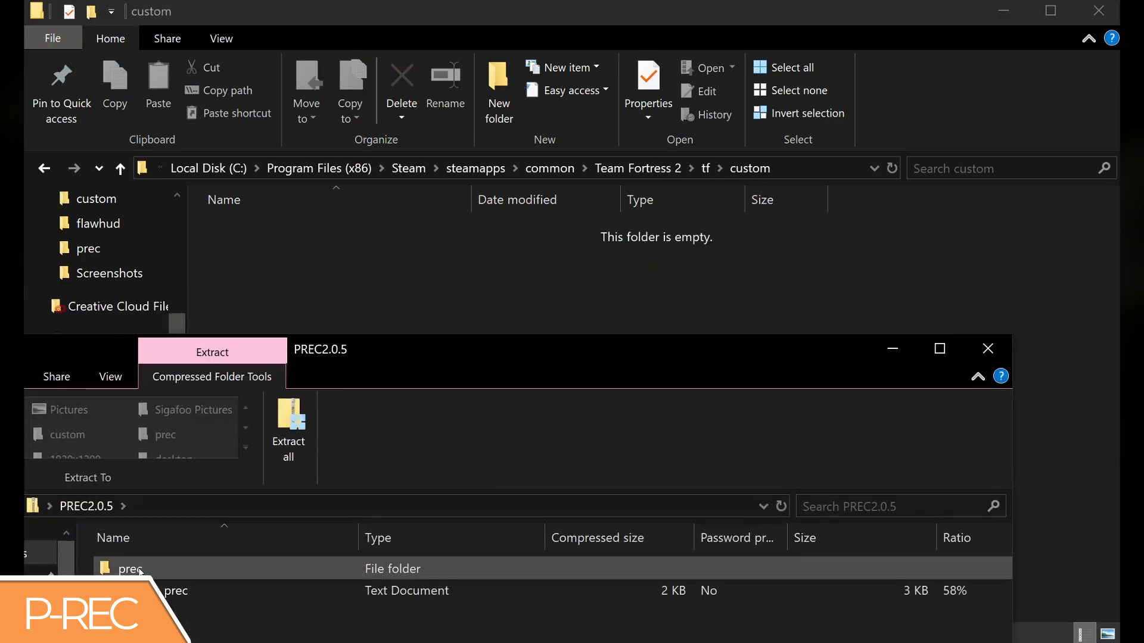
drag(139, 571, 263, 237)
drag(179, 590, 296, 286)
click(988, 348)
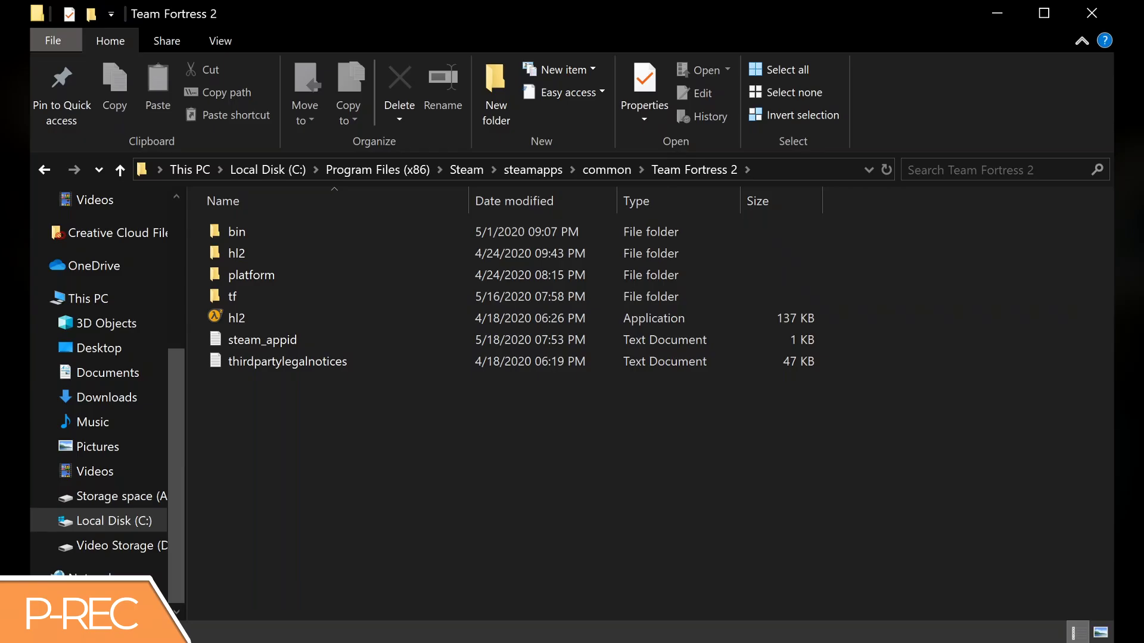
Step: Return to tf and select the 20200516_1957_pl_upward_rgl.dem demo file
double_click(236, 294)
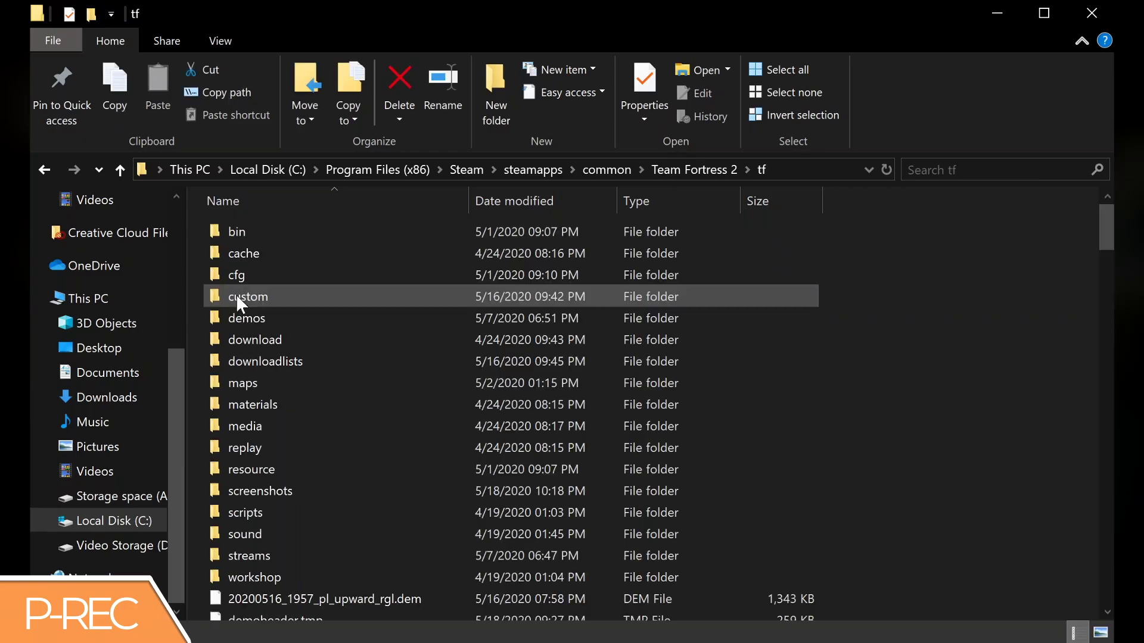
scroll(334, 328, down, 2)
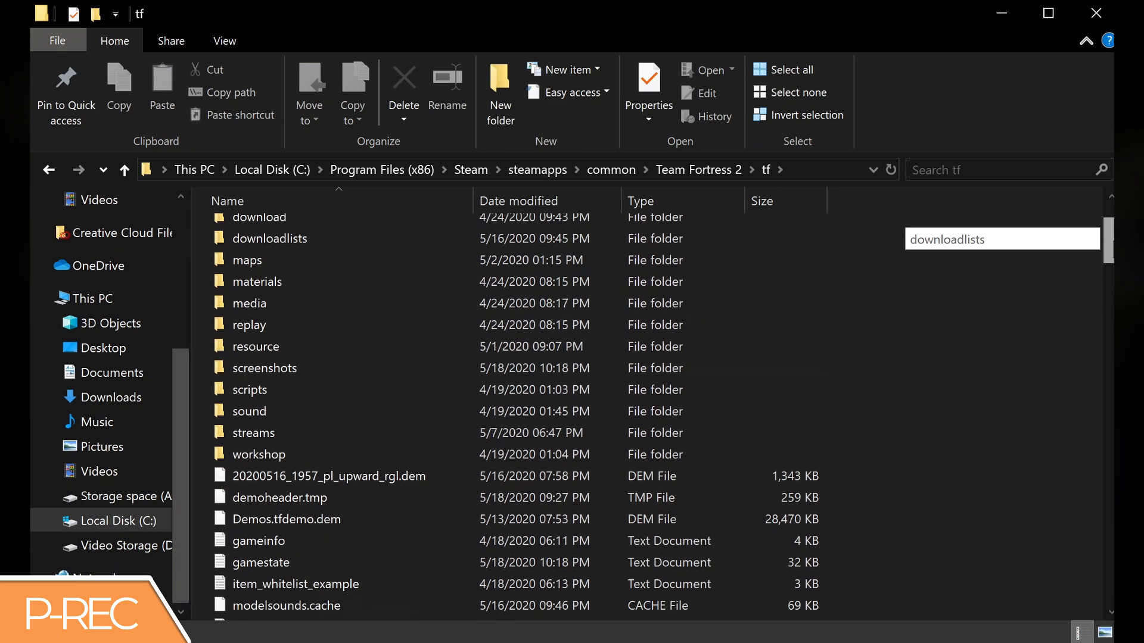
scroll(337, 293, down, 3)
click(337, 294)
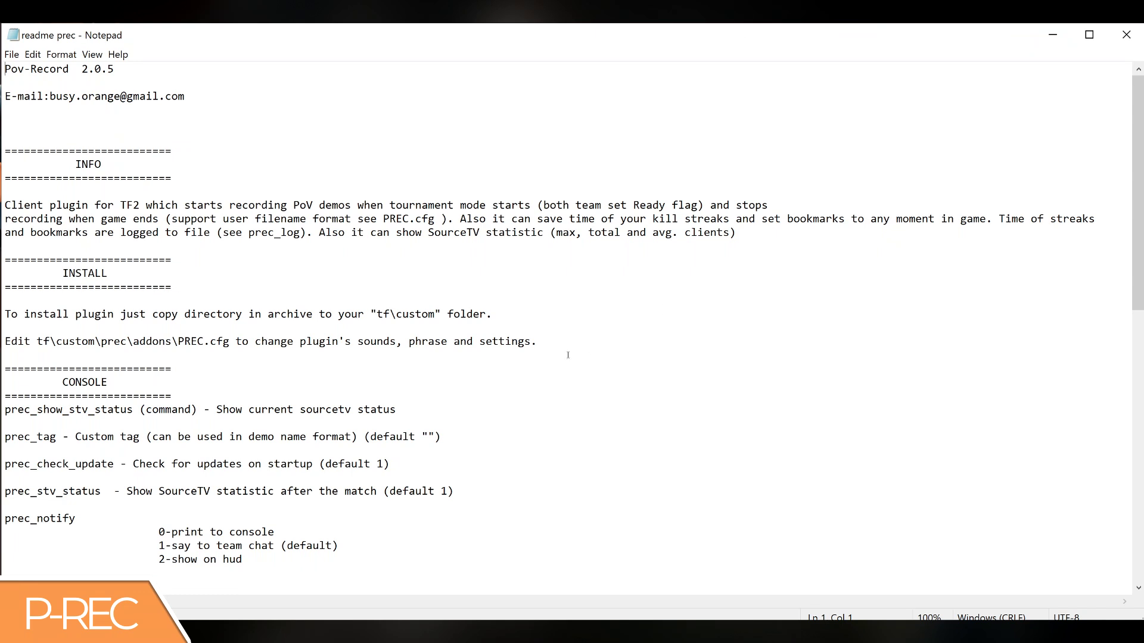
Step: Highlight the readme line about editing PREC.cfg settings in Notepad
drag(564, 343, 313, 341)
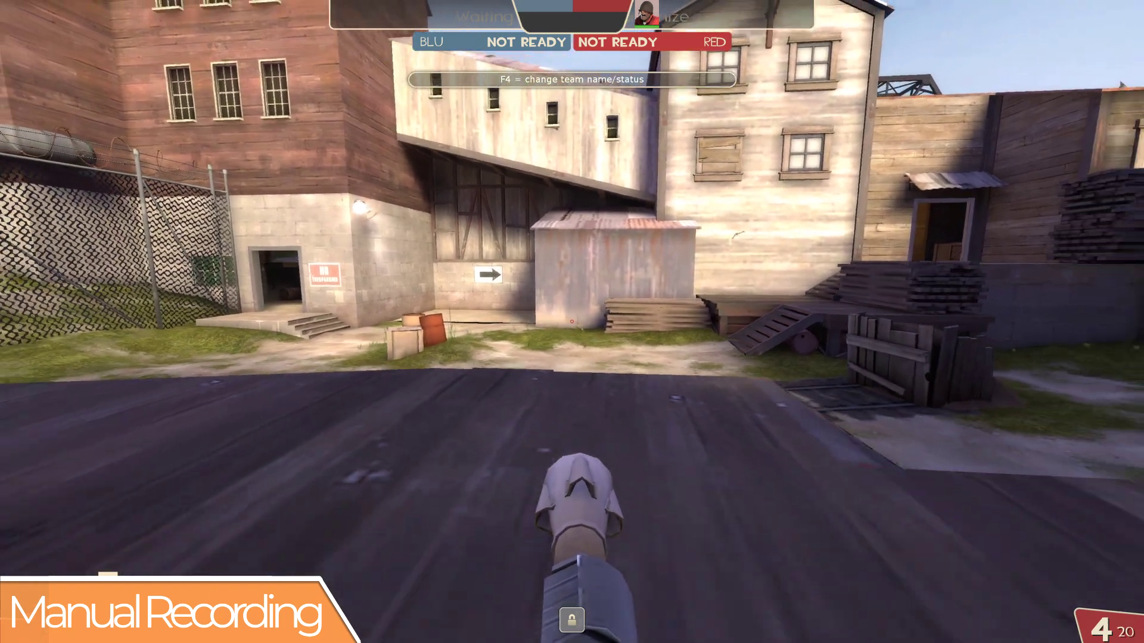
Step: Start recording the demo Sick_Rocket_jump from the developer console
key(grave)
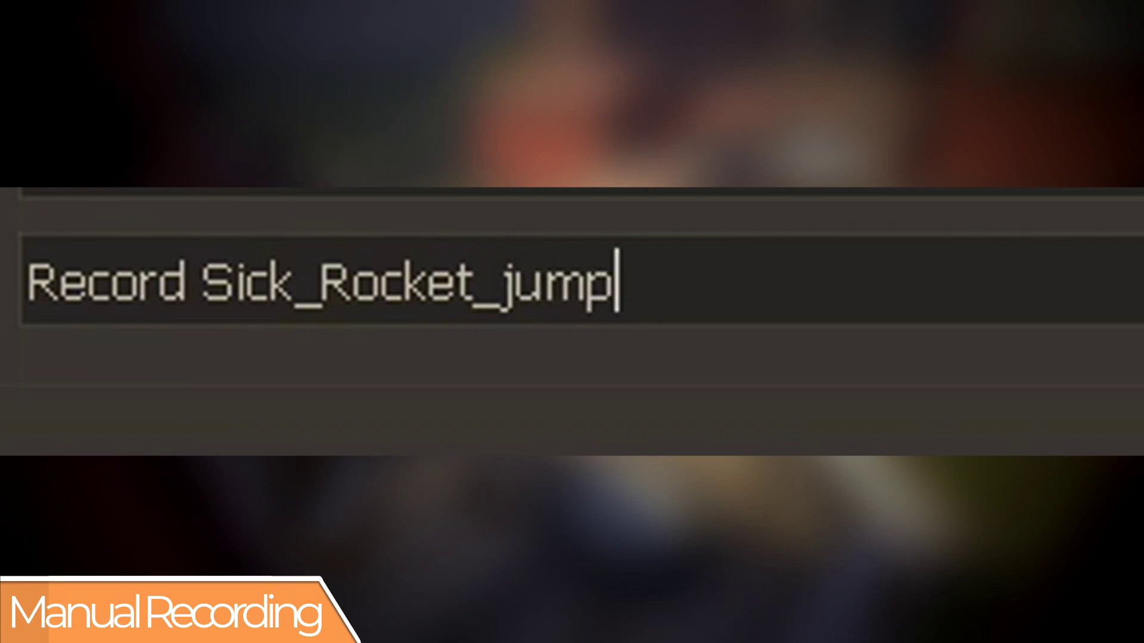
key(Return)
key(grave)
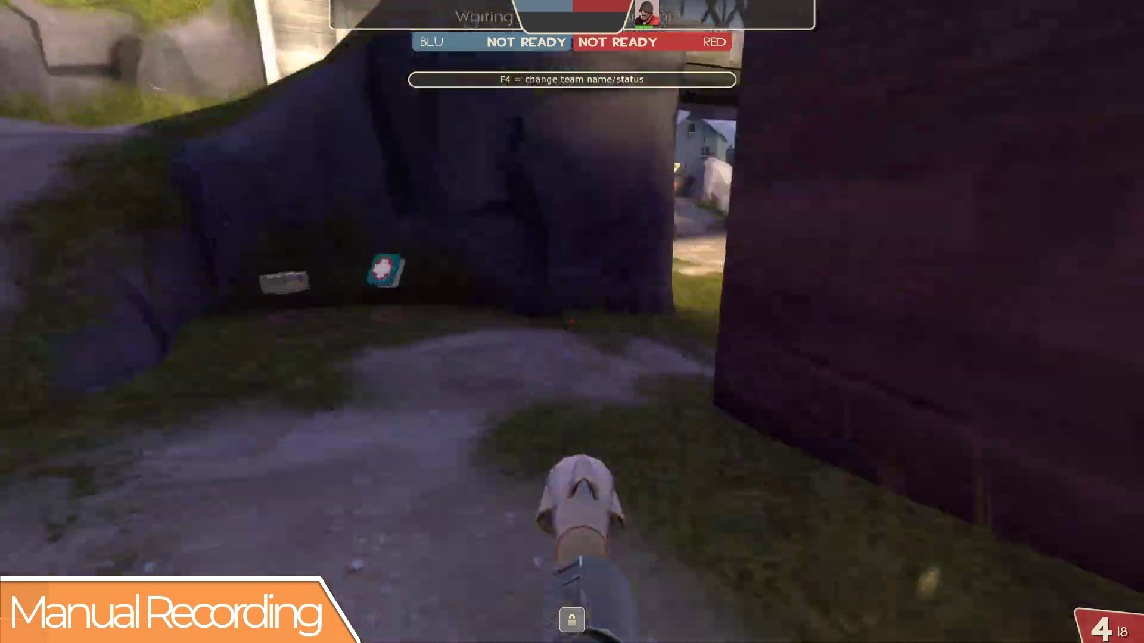
Step: Rocket jump, switch to the shovel, and end the recording with the stop command
click(572, 322)
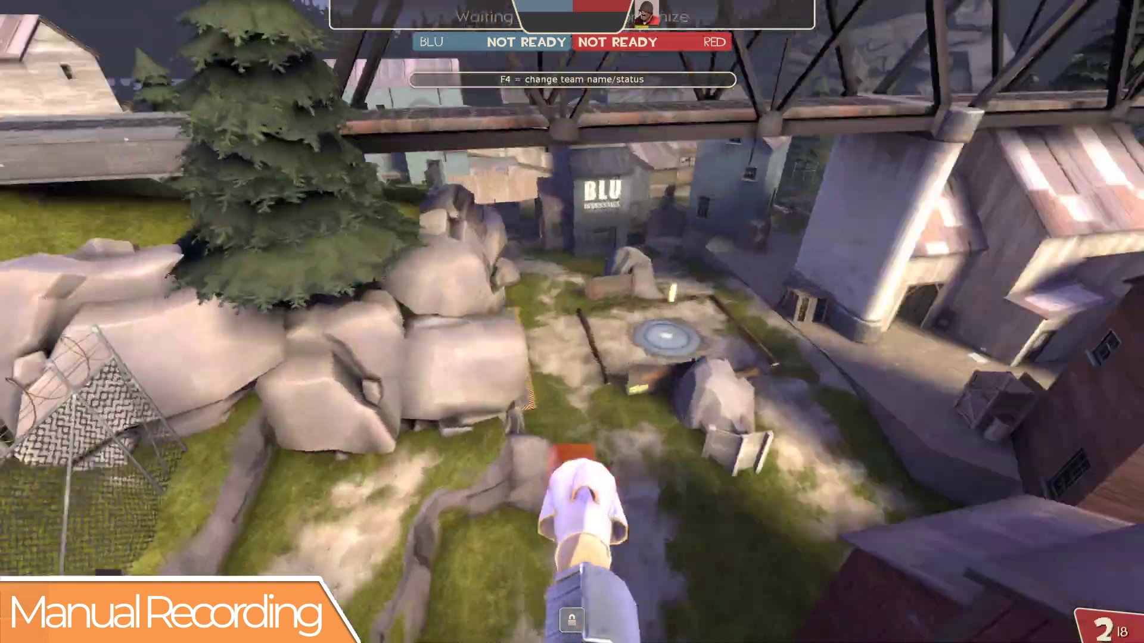
click(572, 321)
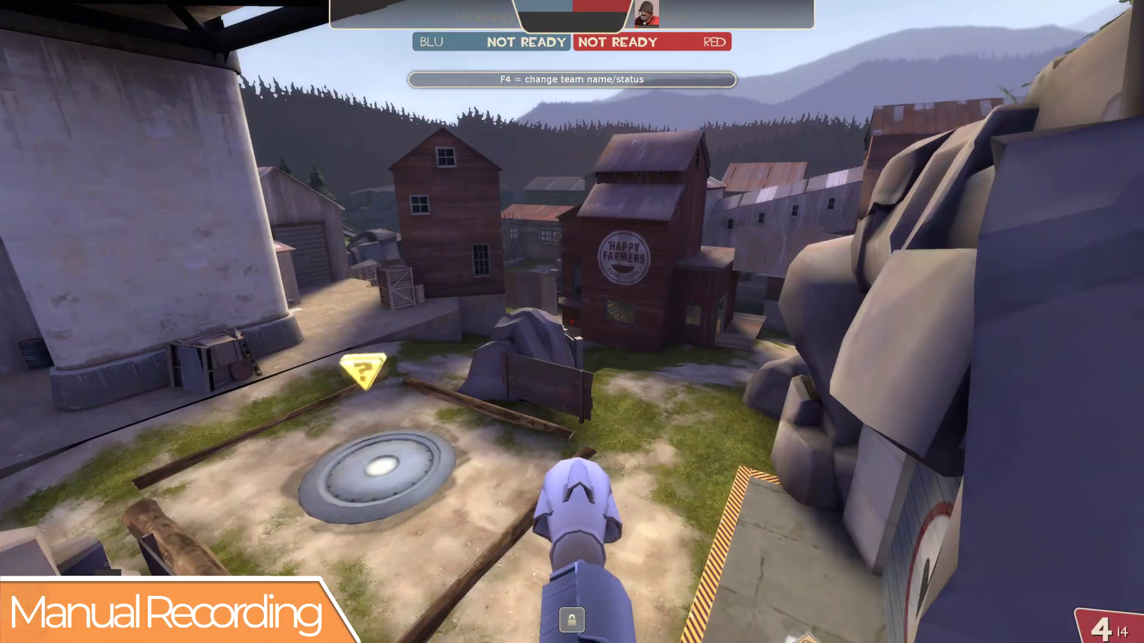
key(3)
key(grave)
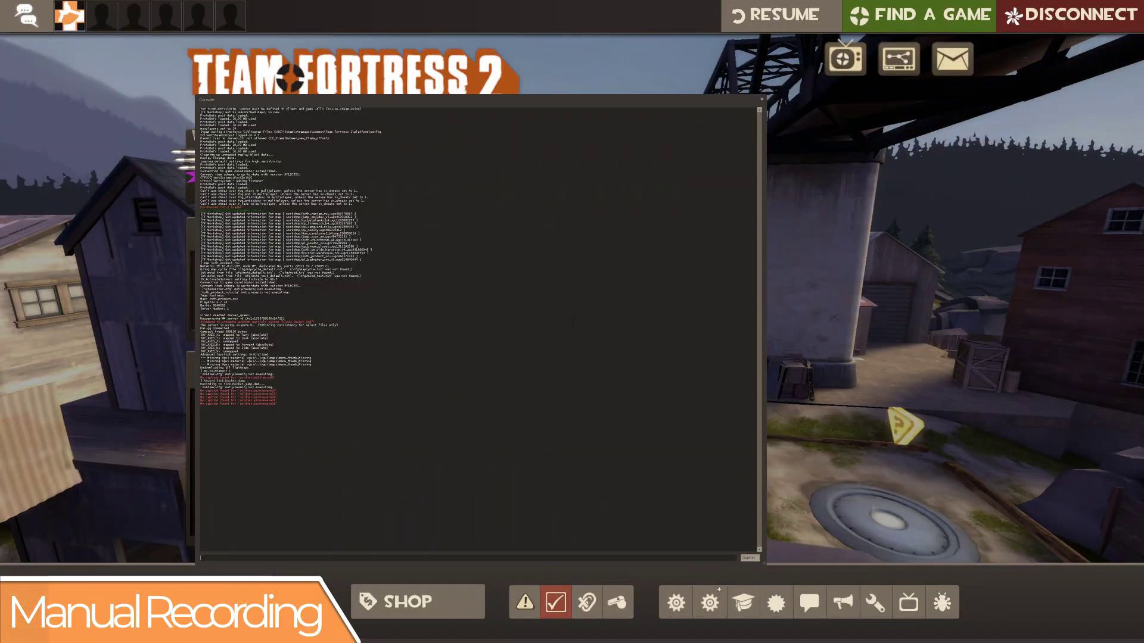
text(stop)
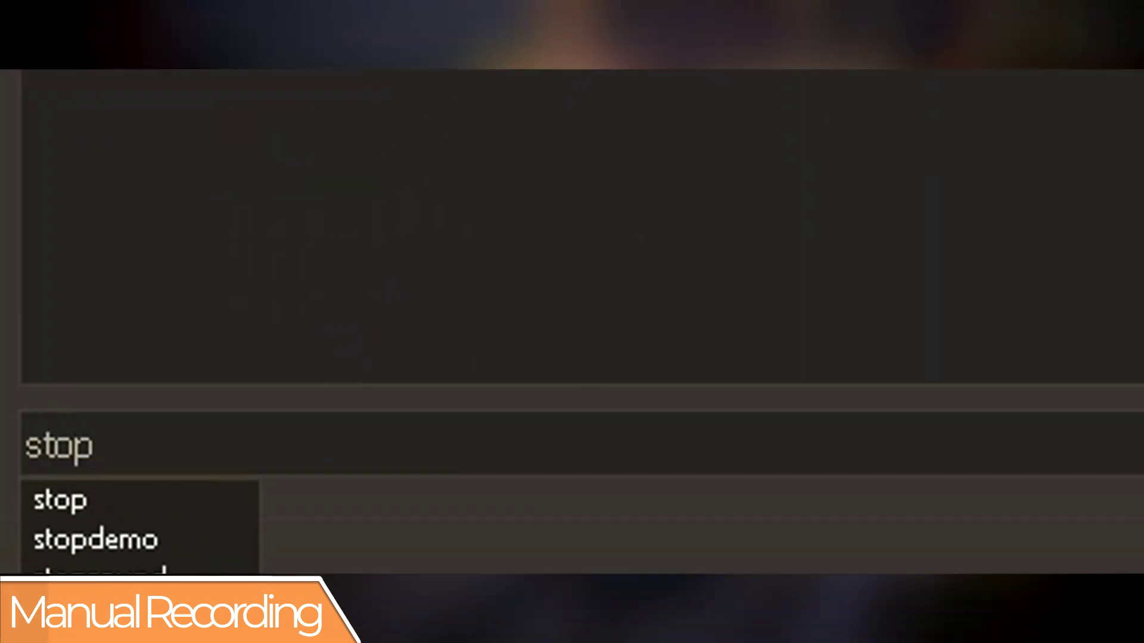
key(Return)
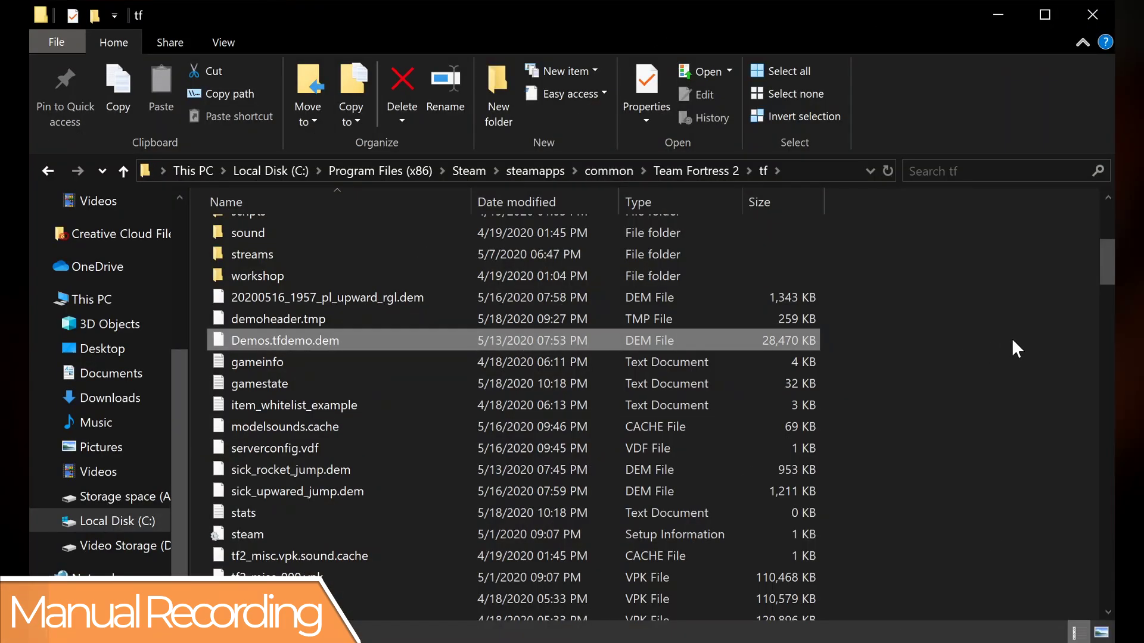
Step: Scroll the tf folder down to the .dem files, including sick_rocket_jump.dem
scroll(1105, 267, down, 3)
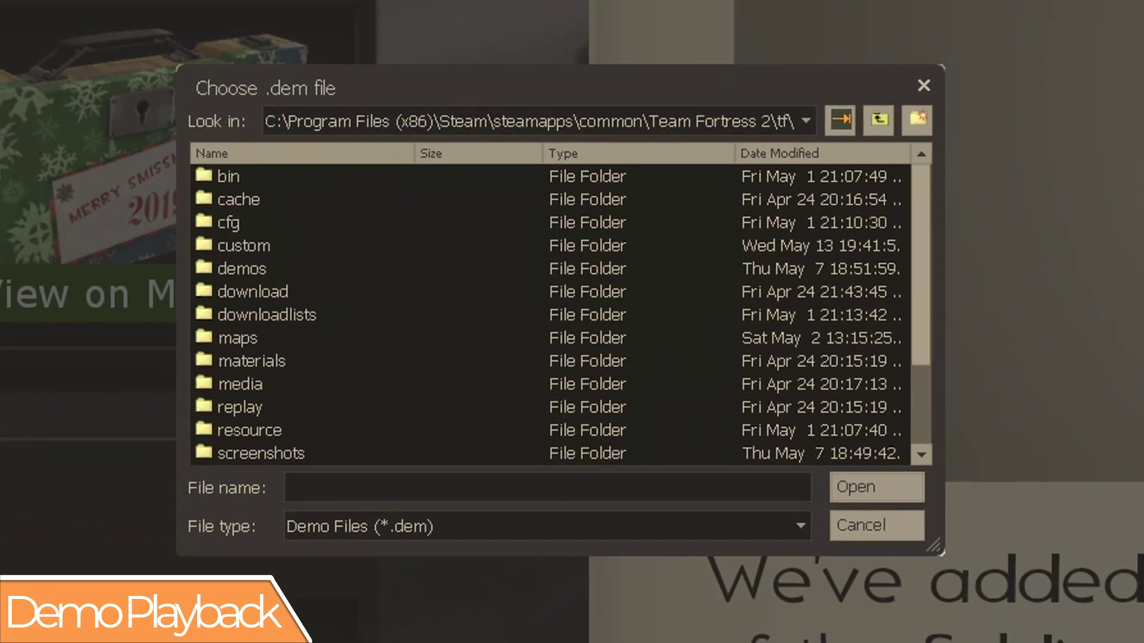
Step: Open the demos folder in the Choose .dem file dialog to list its recorded demos
double_click(258, 269)
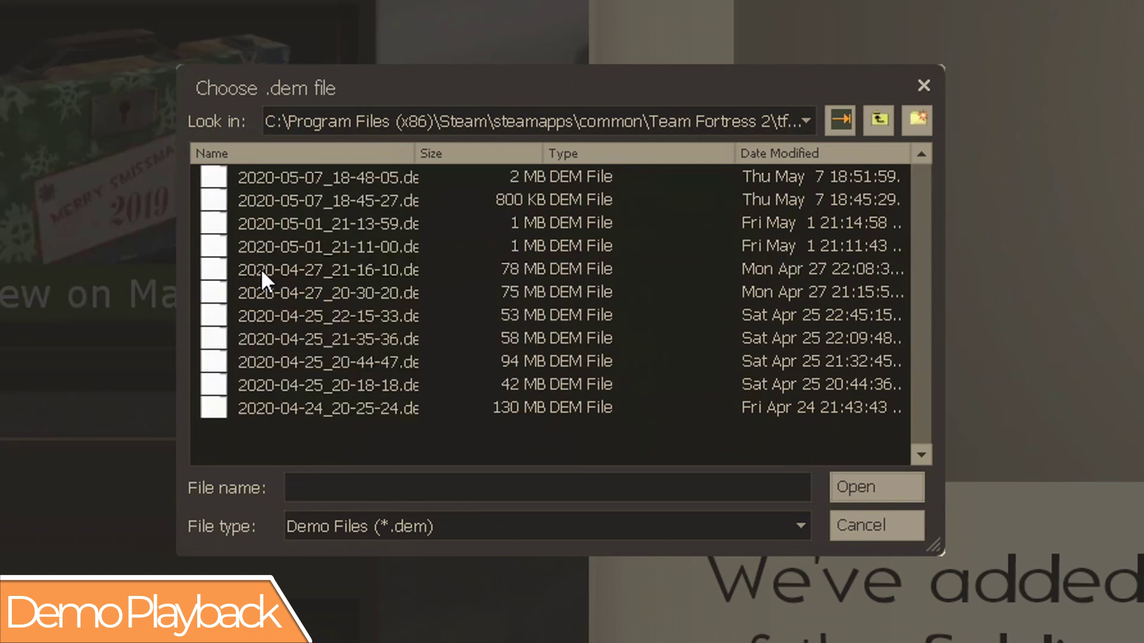